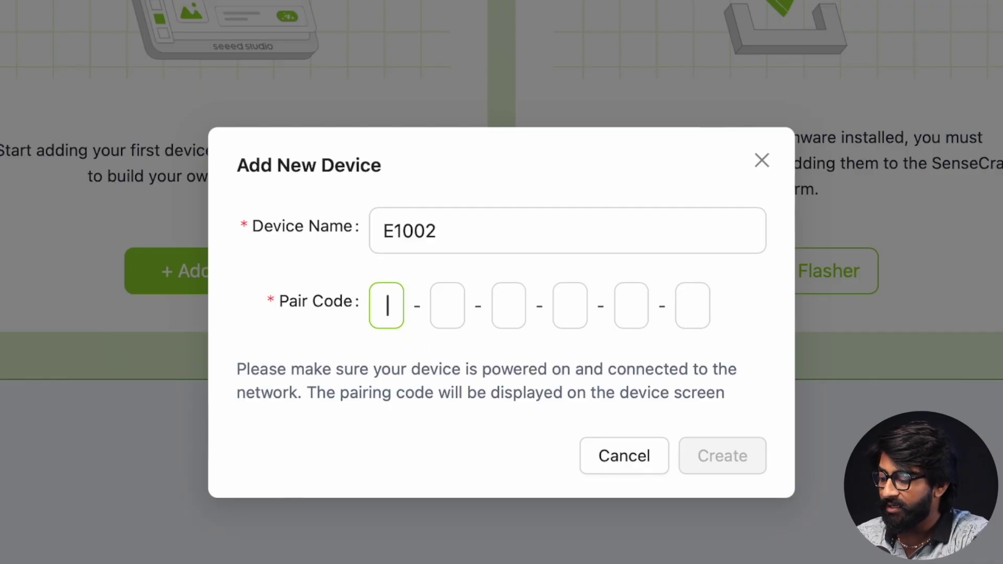
Step: Enter the device's pair code, create the E1002 device and open its workspace
text(547847)
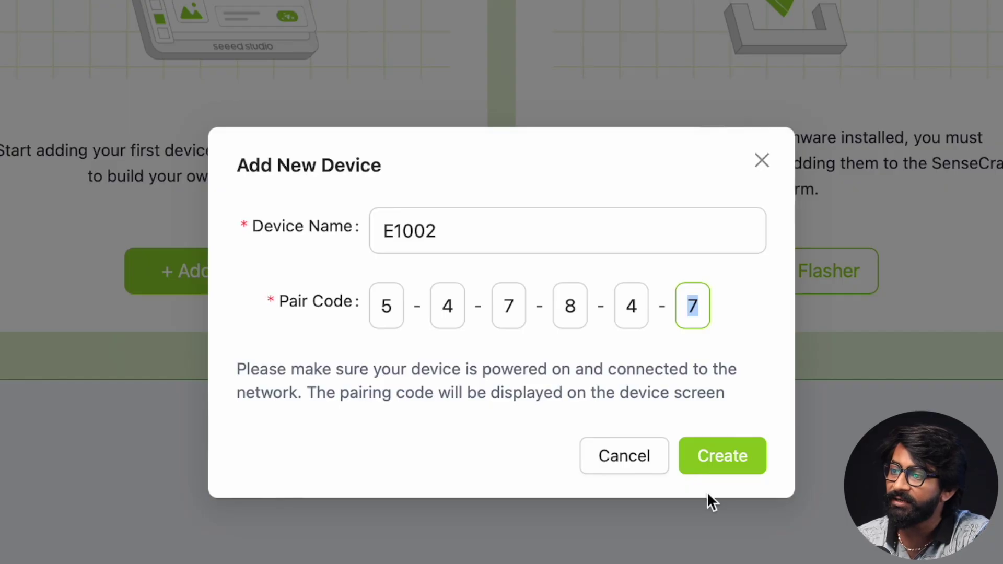
click(711, 454)
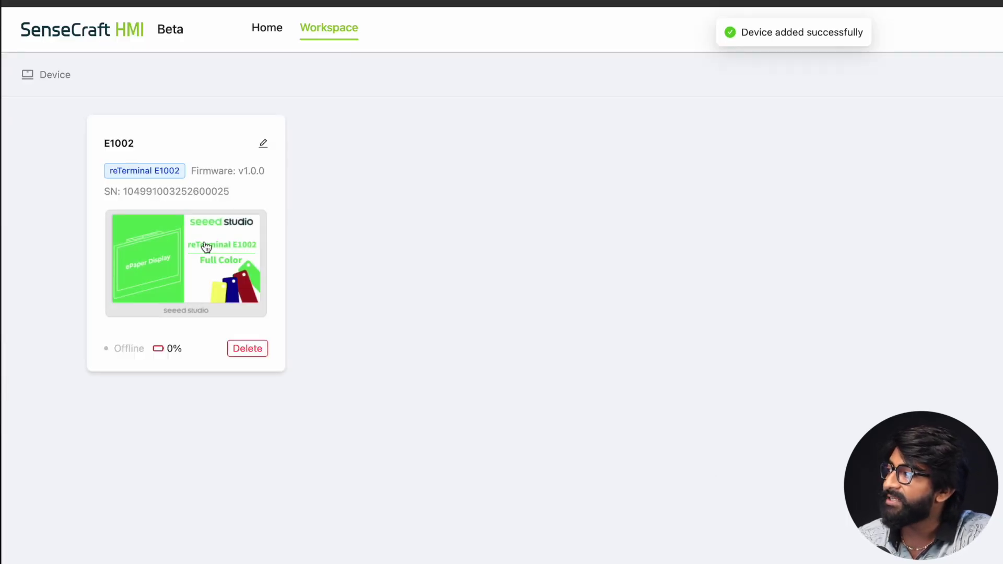
click(206, 246)
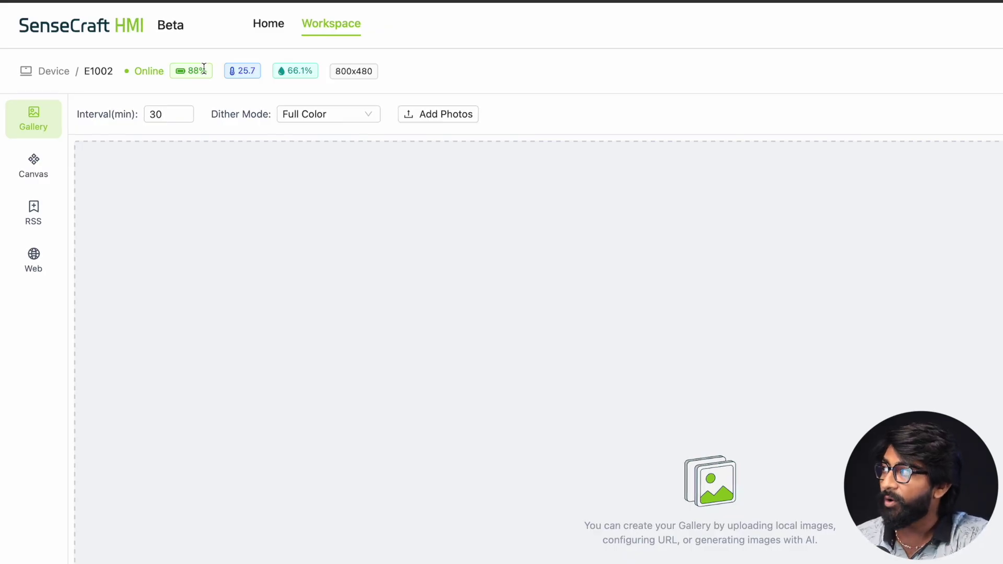
drag(127, 70, 159, 71)
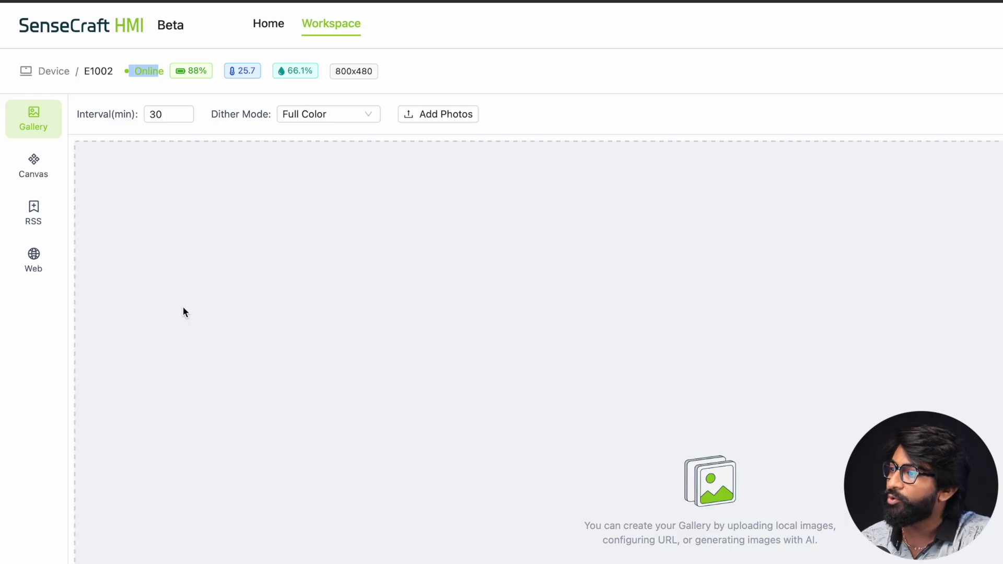
Step: Upload the poster-copy, poster-low and side-banner-1-scaled.jpg images from Downloads to the gallery and close the upload dialog
click(444, 118)
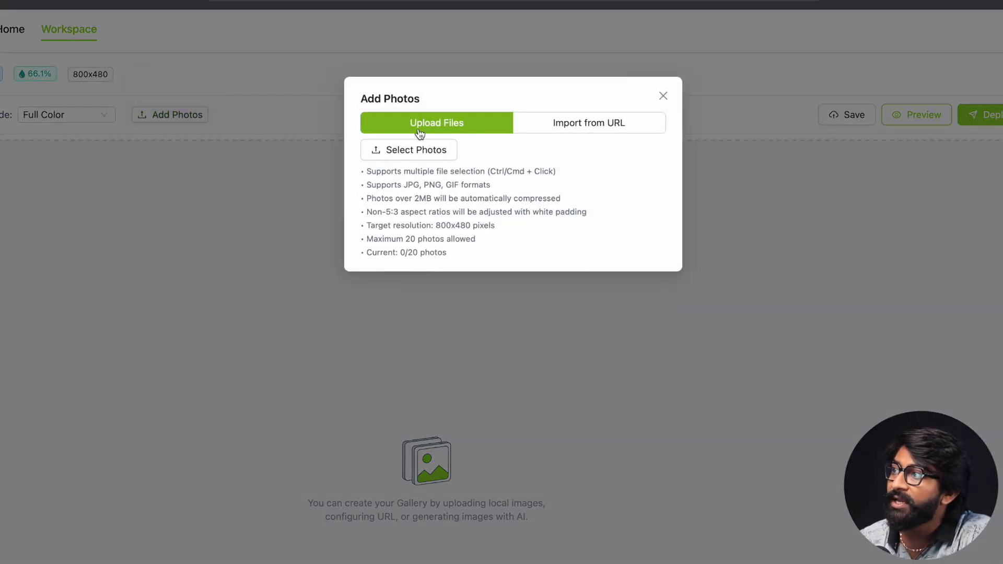
click(416, 151)
drag(644, 364, 468, 385)
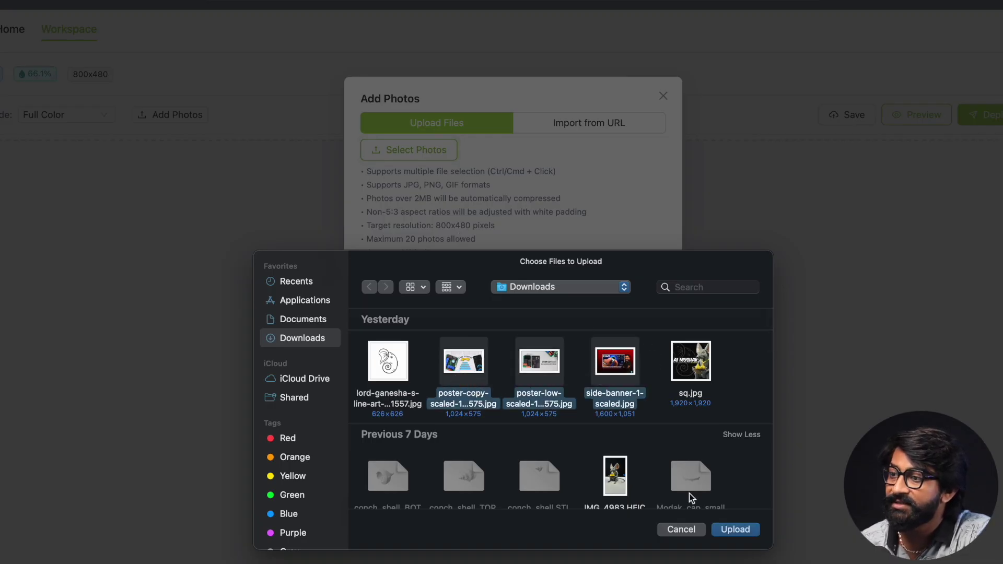
click(751, 534)
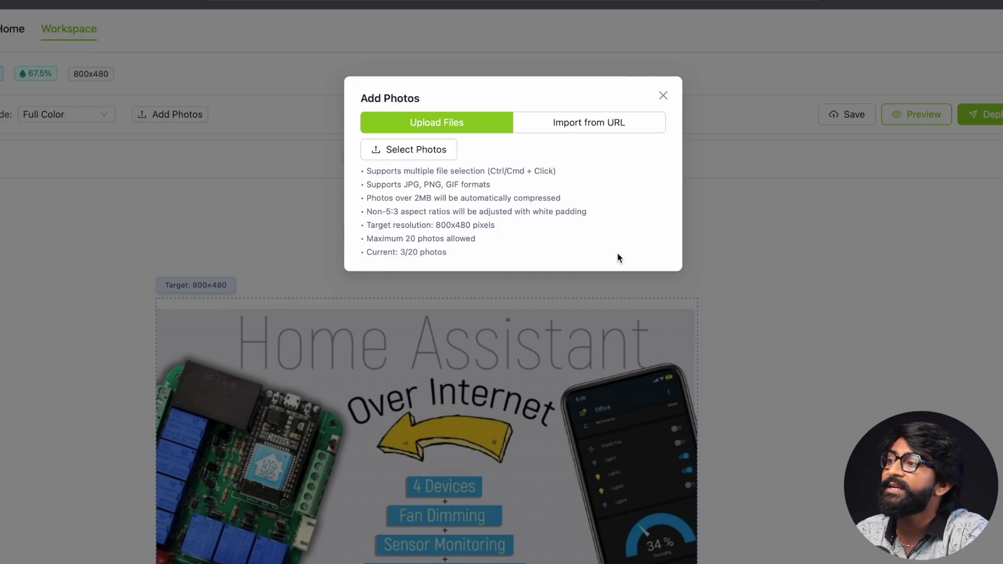
drag(367, 239, 478, 241)
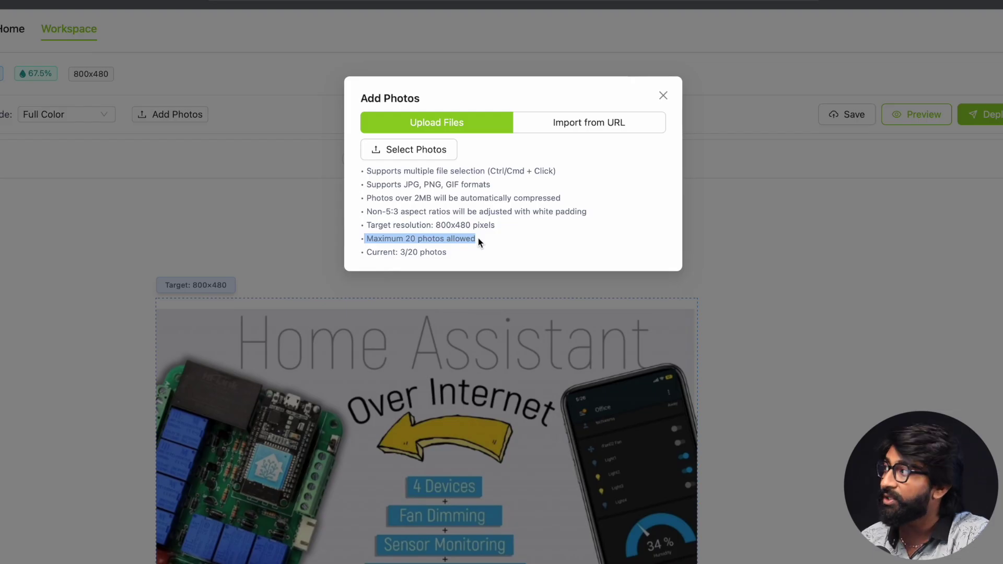
click(481, 239)
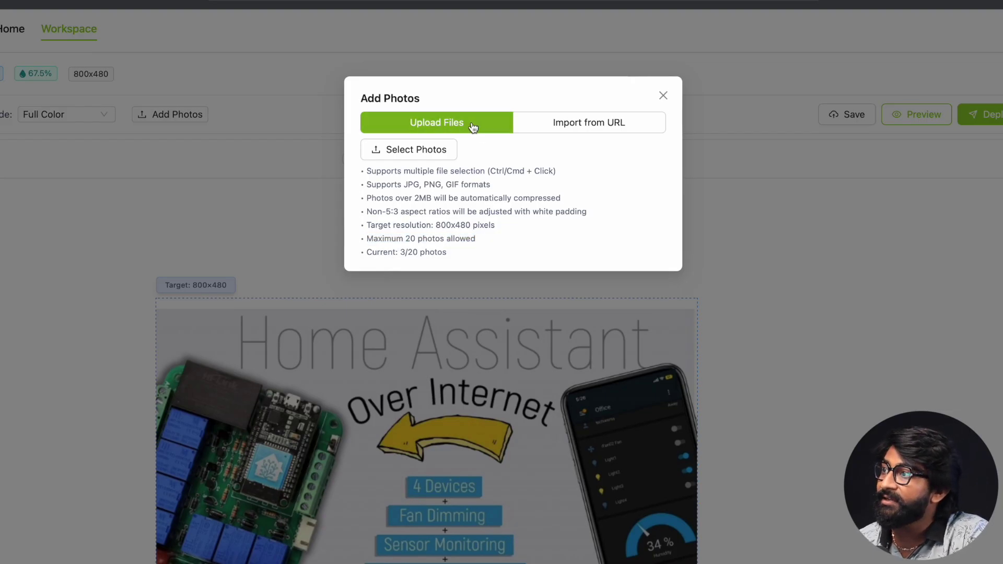
click(663, 96)
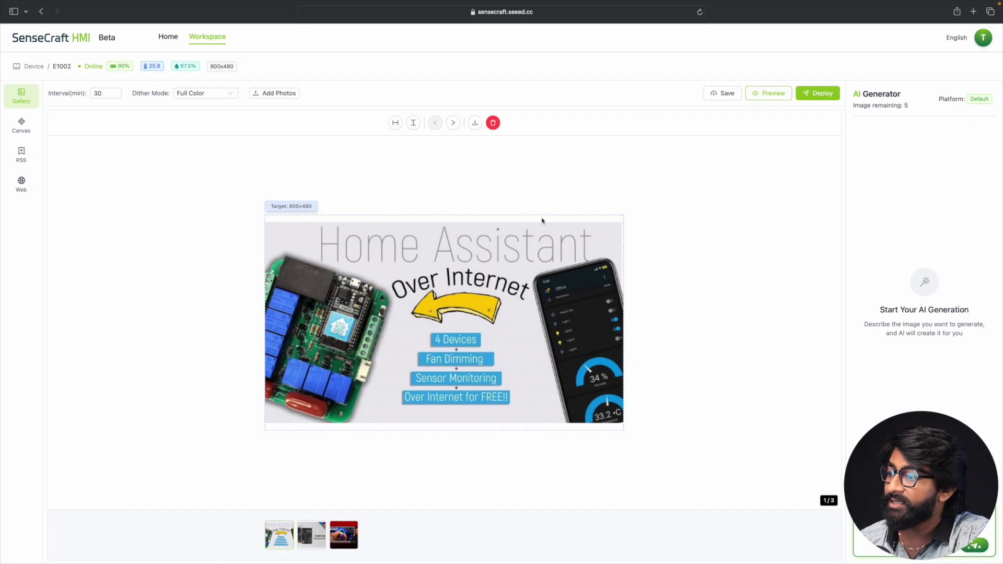
Step: View each of the three uploaded gallery photos, finishing on side-banner-1-scaled.jpg
click(349, 528)
click(312, 534)
click(279, 534)
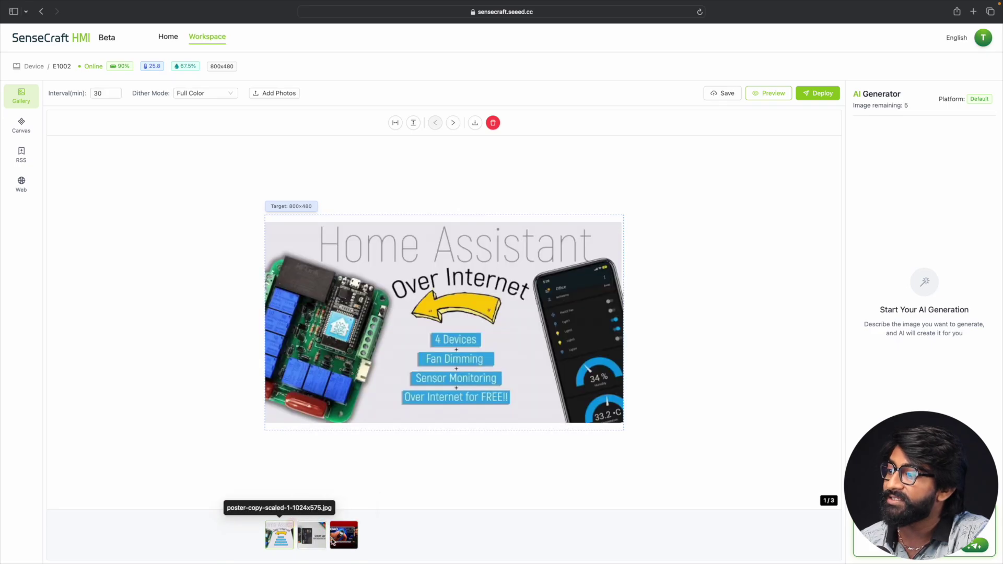
click(343, 539)
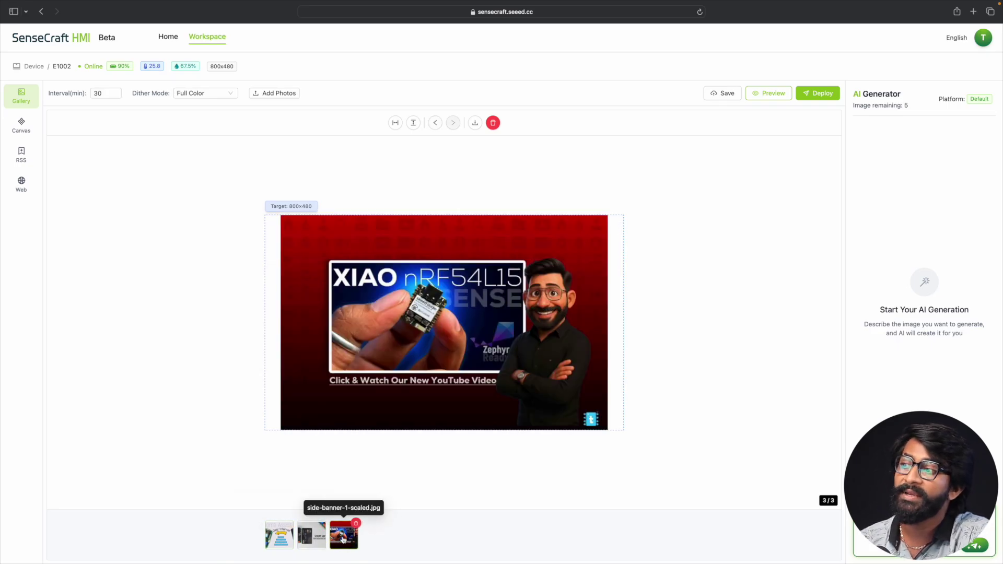
Step: Preview the three gallery photos as rendered on the e-ink display and deploy them to the device
click(773, 97)
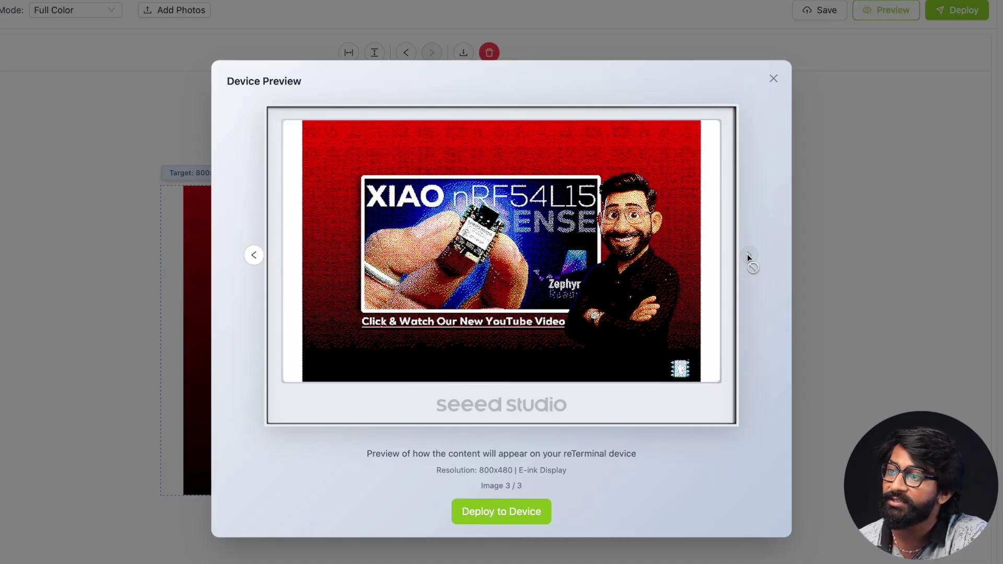
click(254, 255)
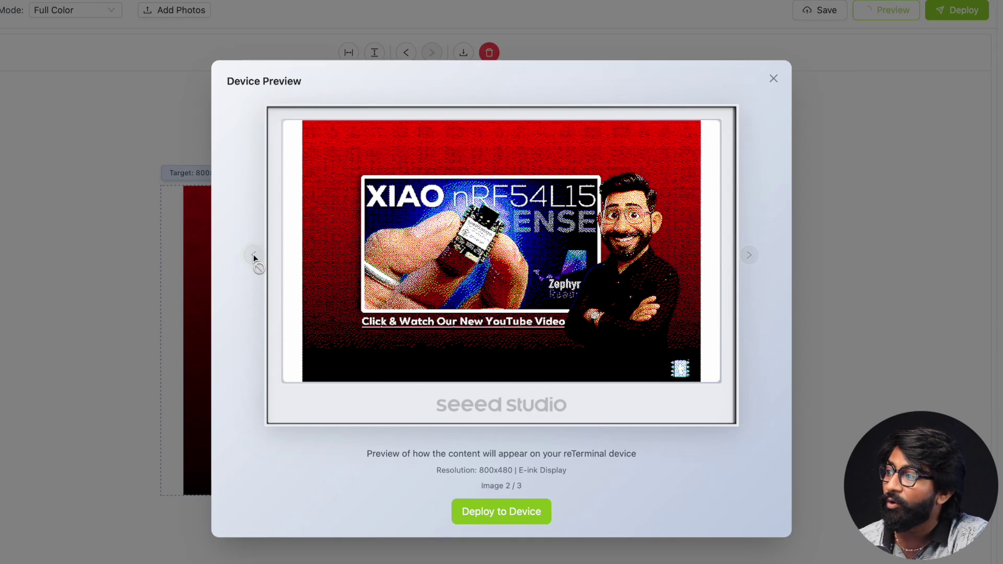
click(252, 259)
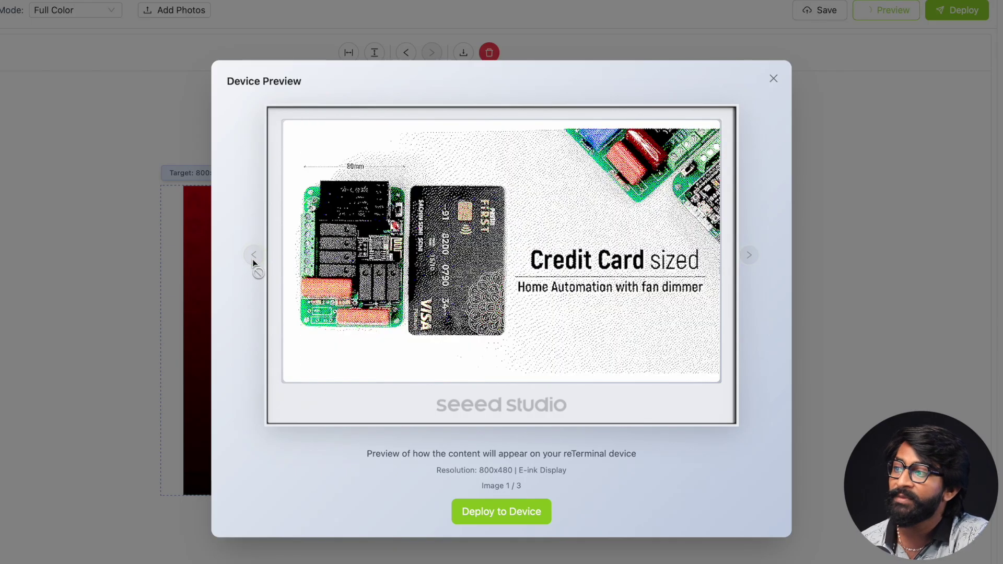
click(502, 510)
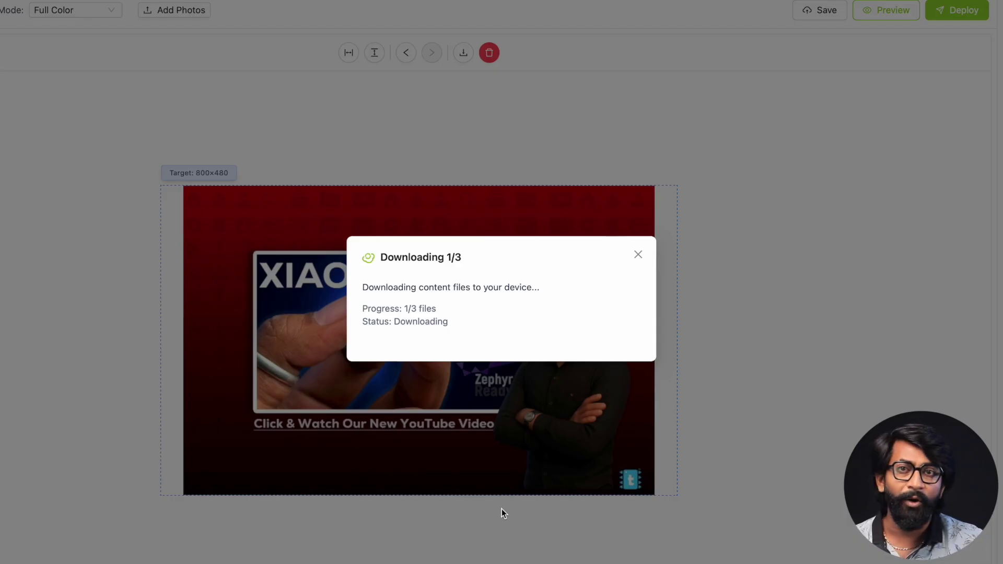
click(912, 173)
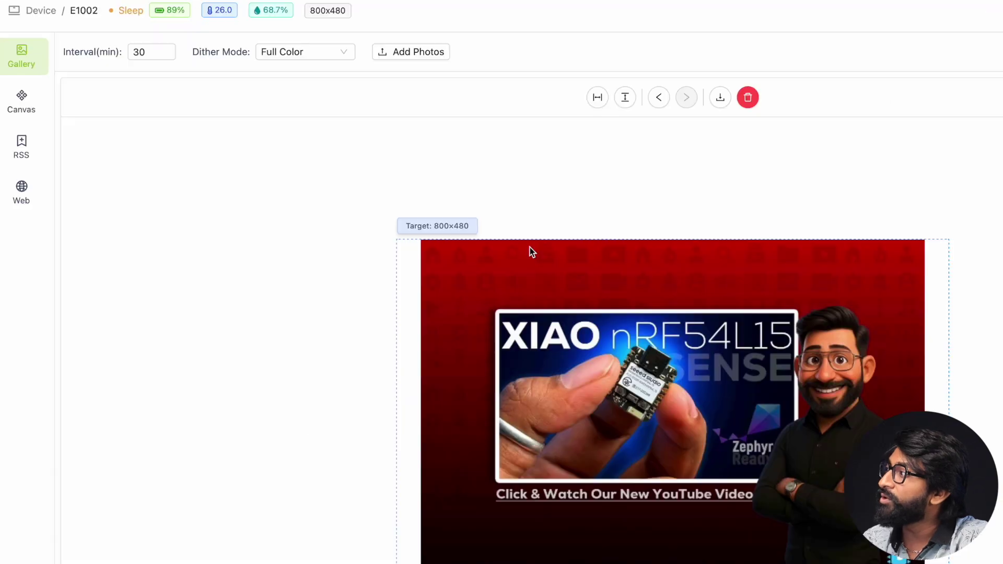
Step: Open the Canvas editor for the E1002 device
click(17, 111)
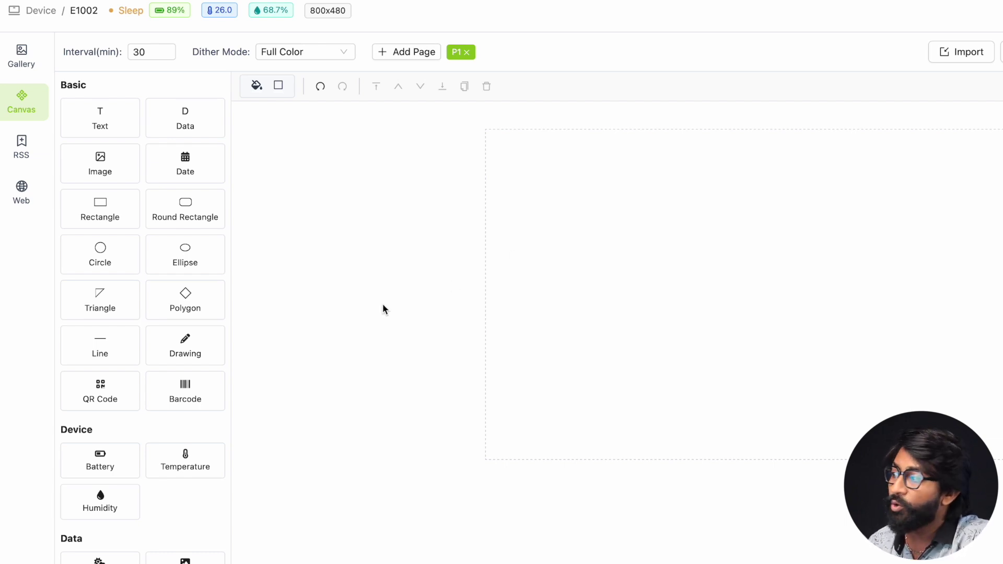
Step: Add an enlarged round rectangle near the middle of the canvas and fill it with the common green colour
drag(184, 204, 677, 251)
drag(717, 277, 809, 338)
click(398, 87)
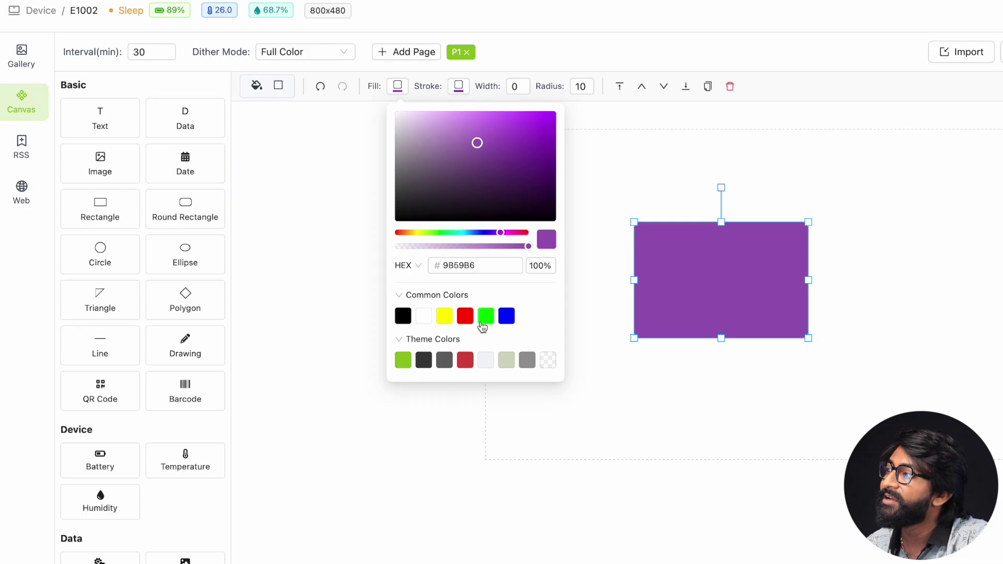
click(486, 316)
click(584, 140)
click(722, 246)
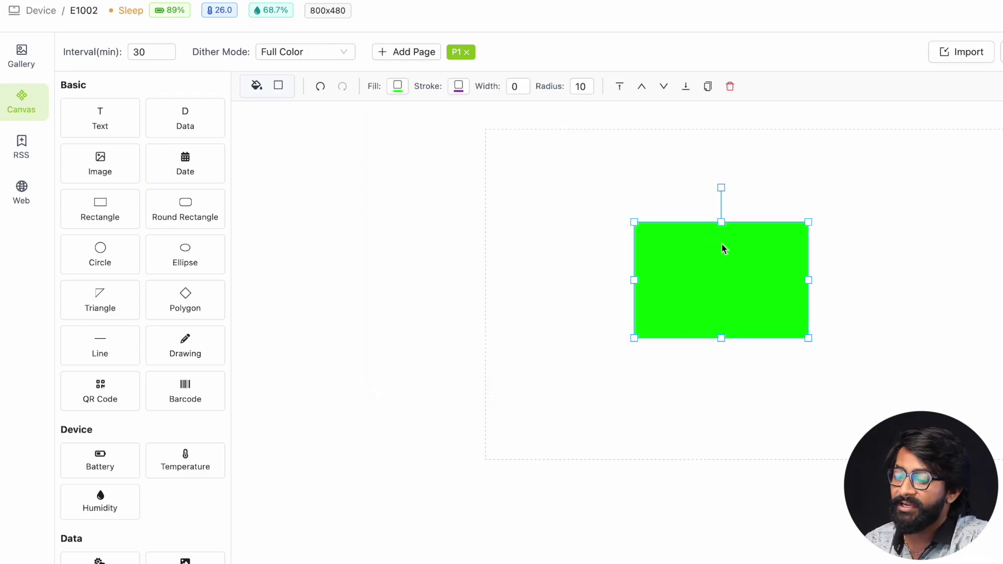
Step: Add date, image, text and data elements to the canvas and draw a freehand red brush stroke across it
click(194, 174)
click(110, 167)
click(109, 127)
click(189, 126)
click(195, 358)
mouse_move(1001, 221)
mouse_down()
mouse_move(793, 338)
mouse_move(810, 368)
mouse_up()
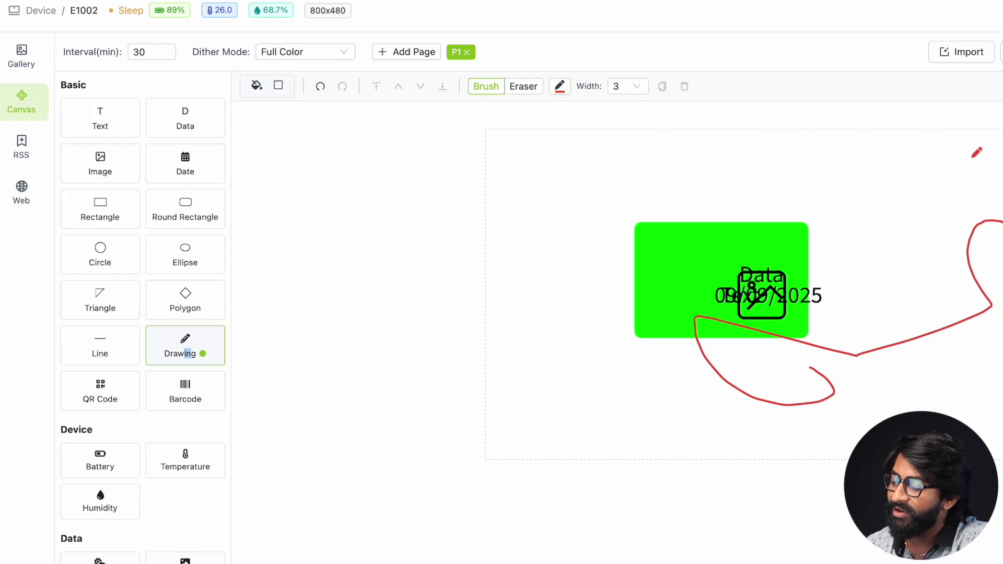
Step: Undo the brush stroke and all added elements until the canvas is blank
click(321, 86)
click(322, 88)
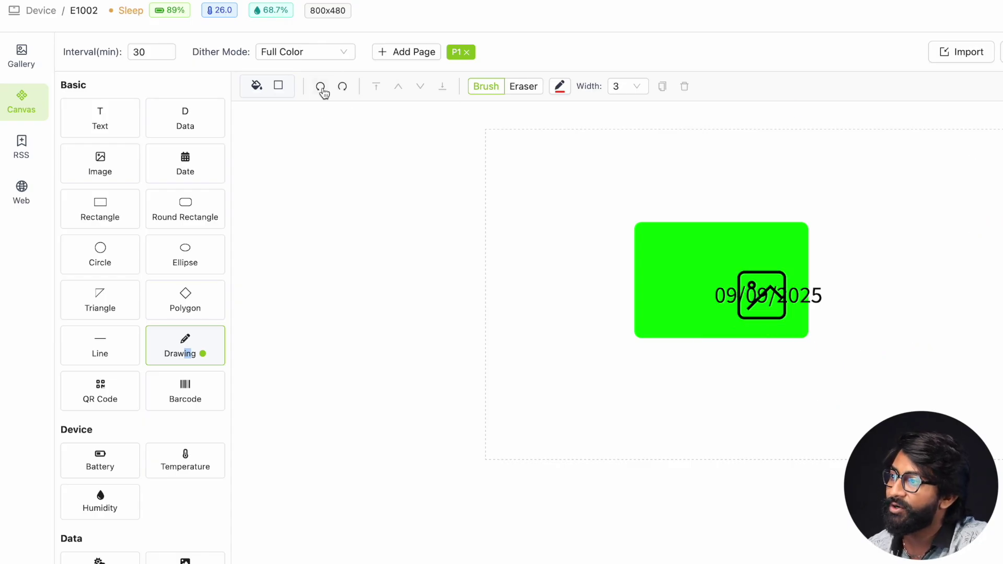
click(321, 86)
click(321, 87)
click(321, 87)
click(321, 87)
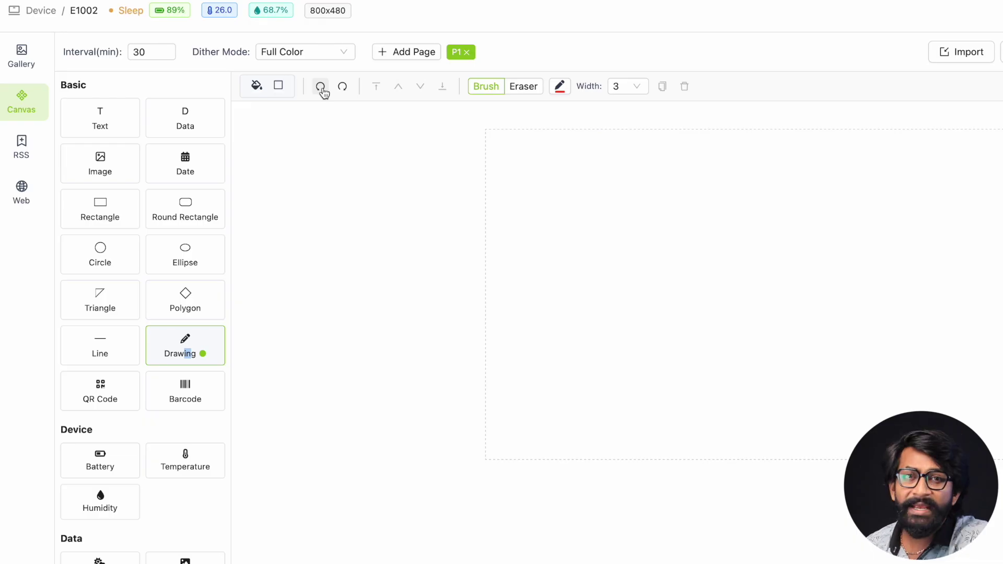
Step: Add the device's battery, temperature and humidity values to the canvas, placing temperature below battery and humidity to the lower right
scroll(132, 509, down, 1)
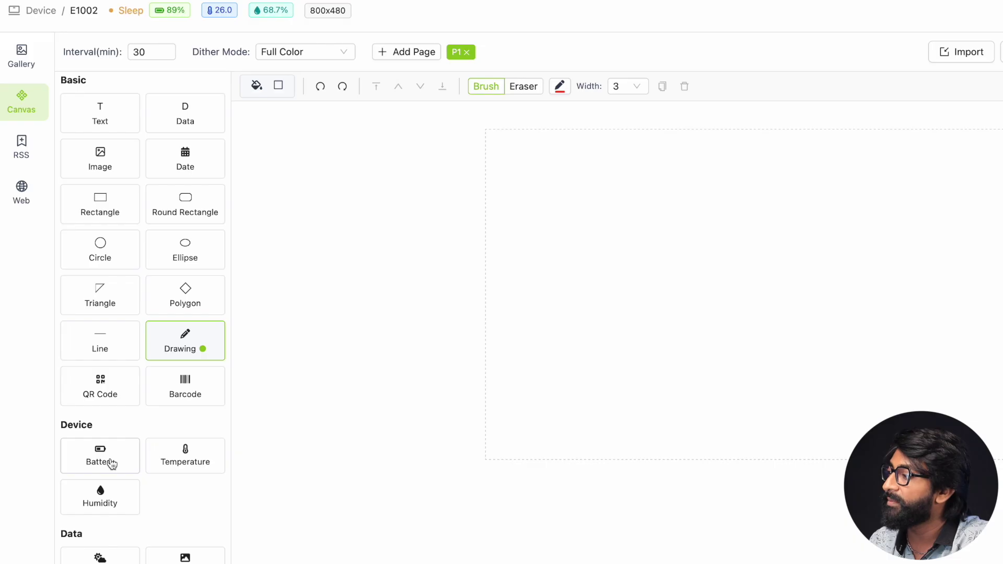
click(112, 464)
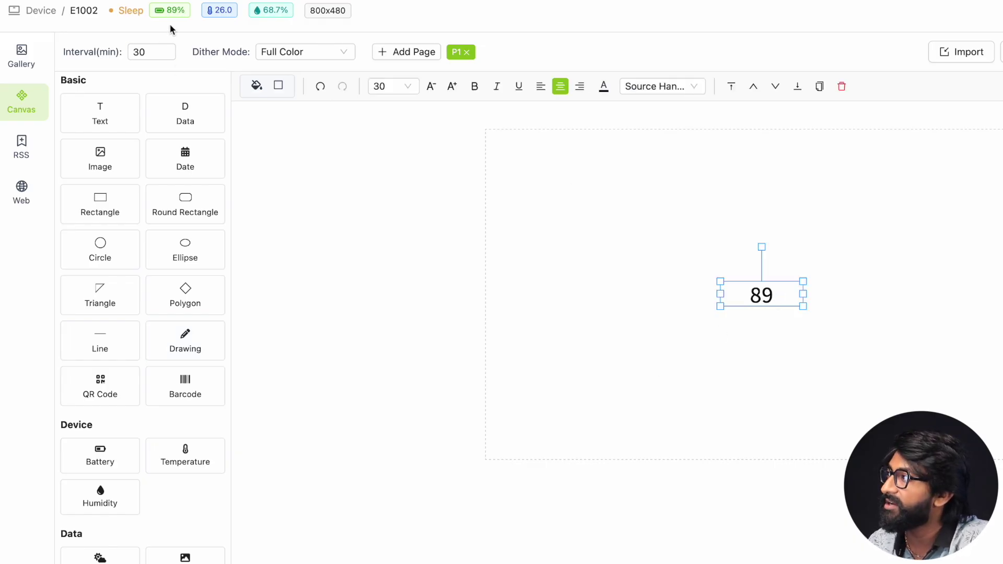
click(189, 458)
drag(747, 293, 748, 358)
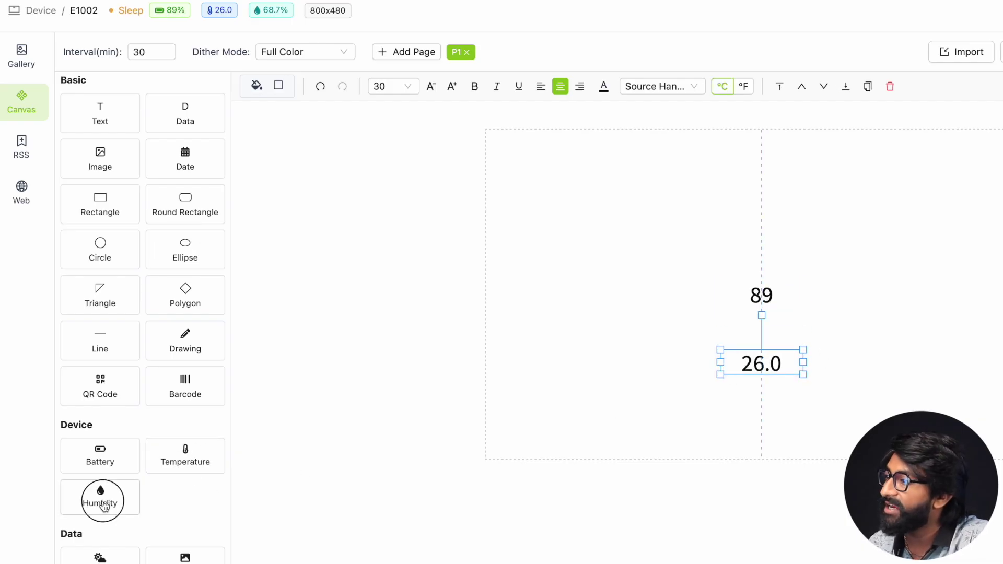
click(102, 503)
drag(766, 293, 909, 375)
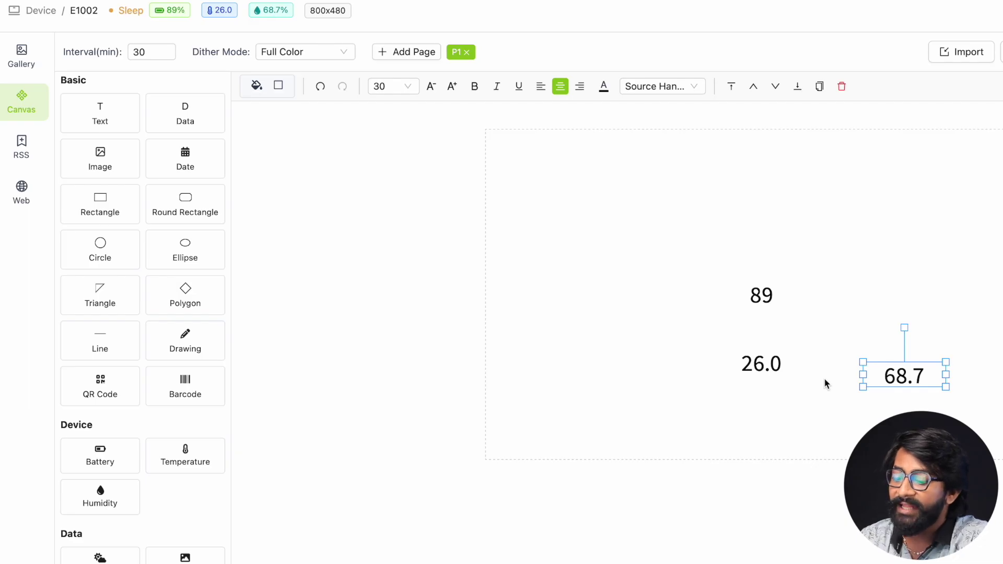
Step: Delete the humidity, temperature and battery elements from the canvas
key(Delete)
click(776, 368)
key(Delete)
click(766, 298)
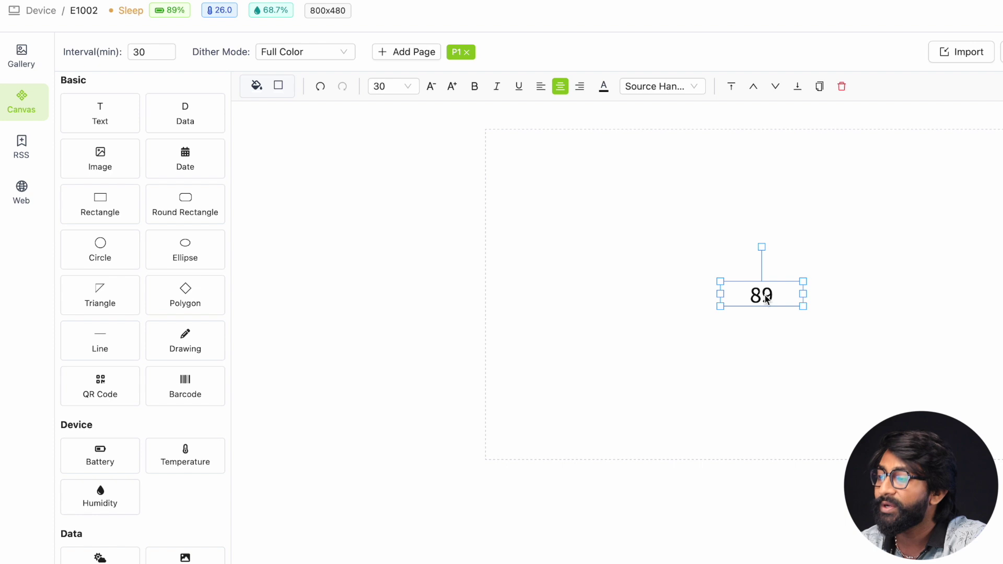
key(Delete)
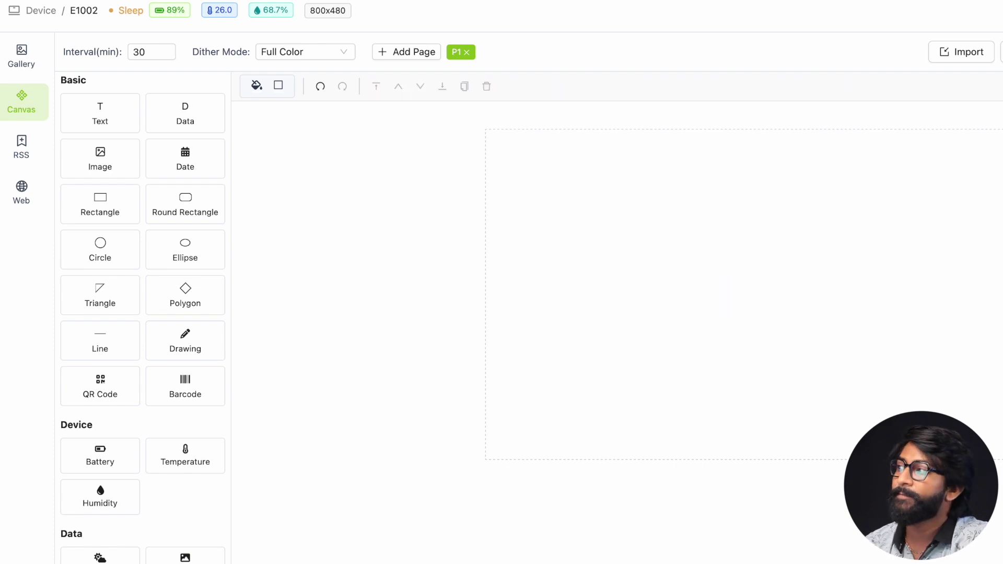
double_click(139, 51)
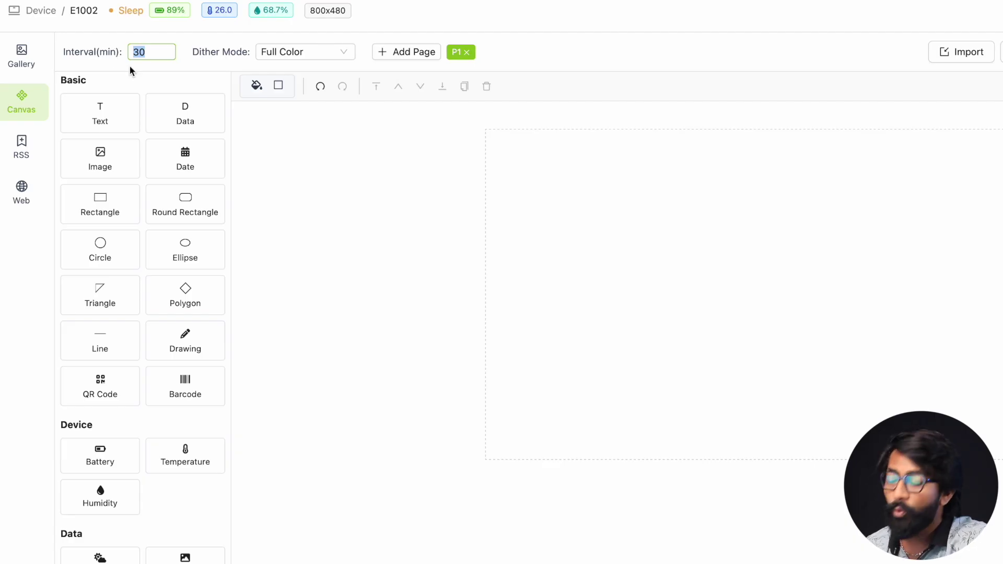
click(334, 326)
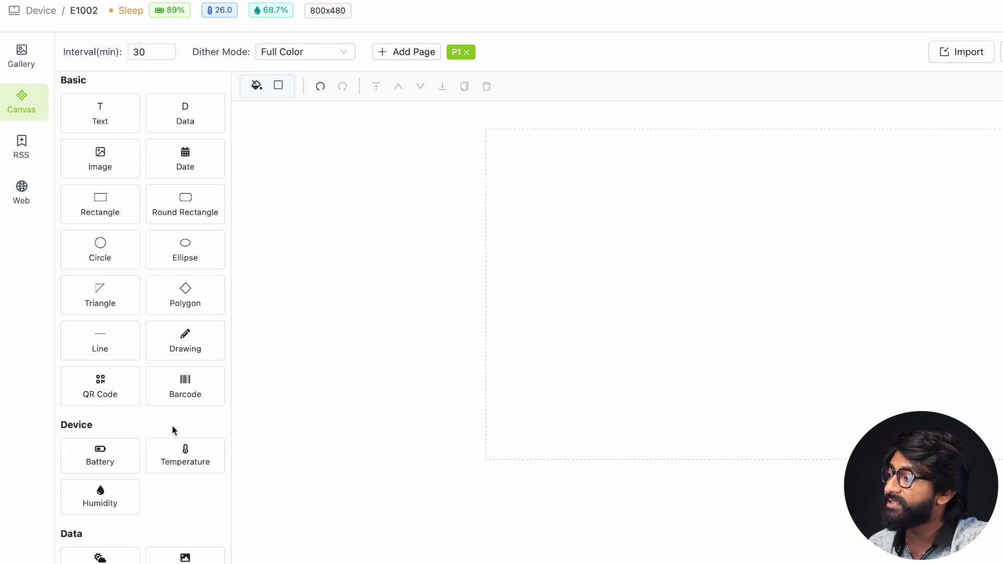
Step: Open the configuration of the YouTube Channel template for the canvas
scroll(174, 428, down, 1)
scroll(174, 428, down, 5)
drag(21, 31, 40, 475)
click(136, 499)
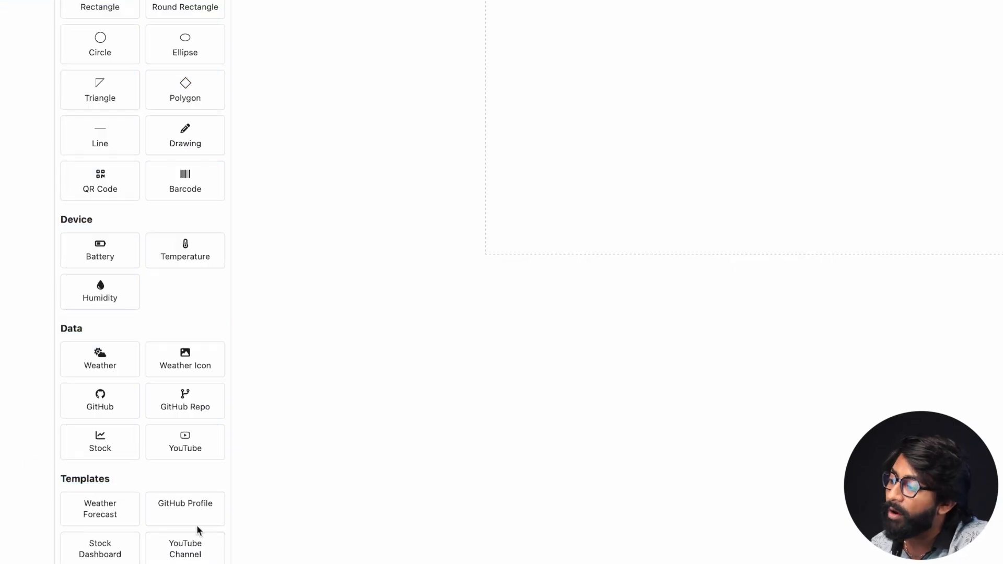
click(184, 550)
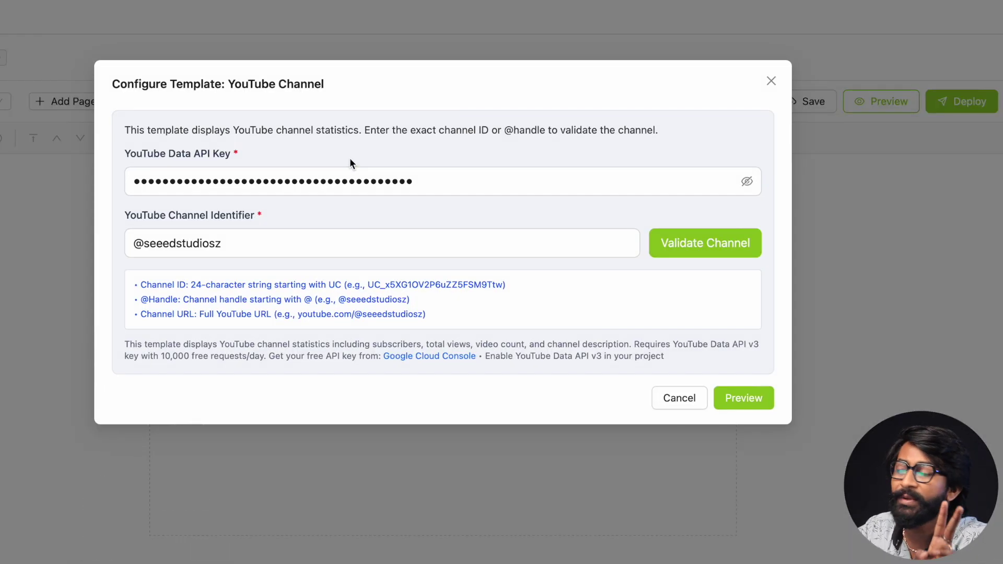
Step: Examine the YouTube Data API Key and YouTube Channel Identifier fields required by the template
drag(126, 155, 250, 154)
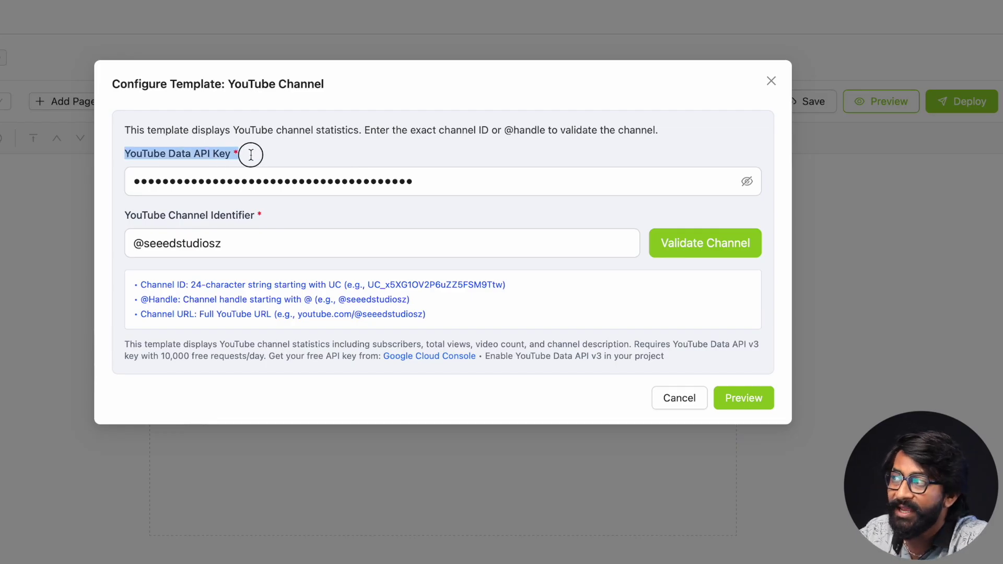
drag(126, 215, 323, 215)
click(322, 216)
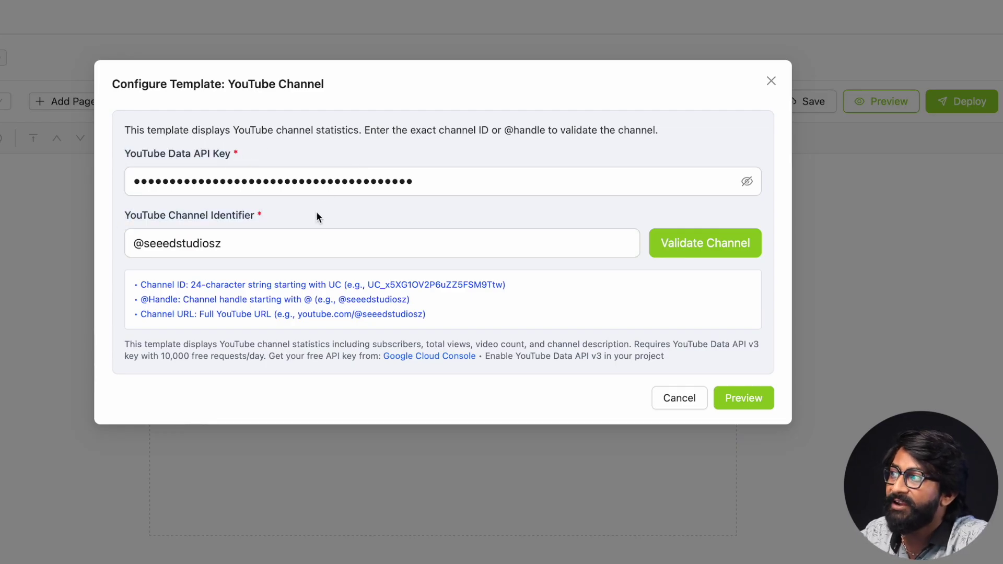
drag(124, 153, 237, 152)
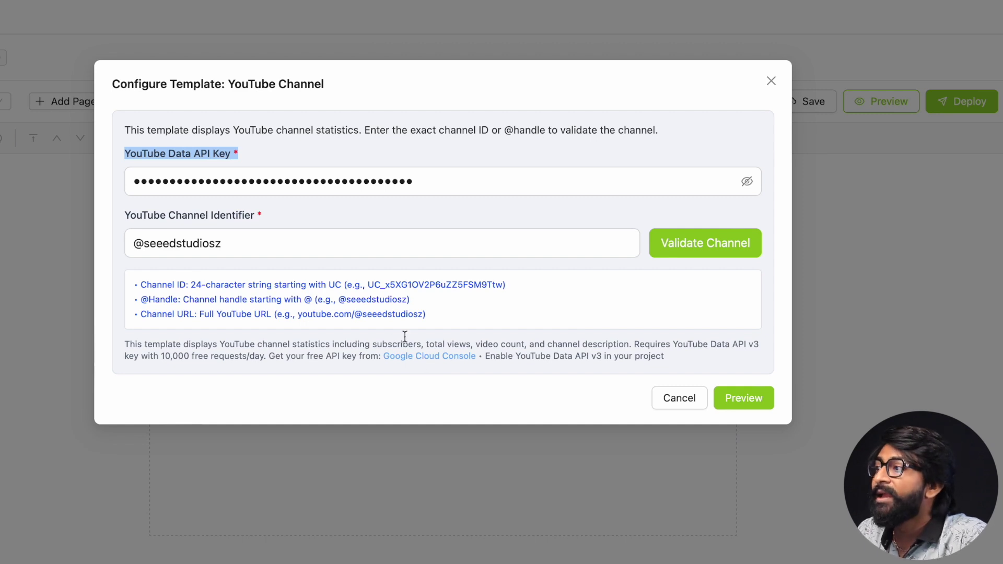
double_click(239, 181)
drag(227, 237, 154, 240)
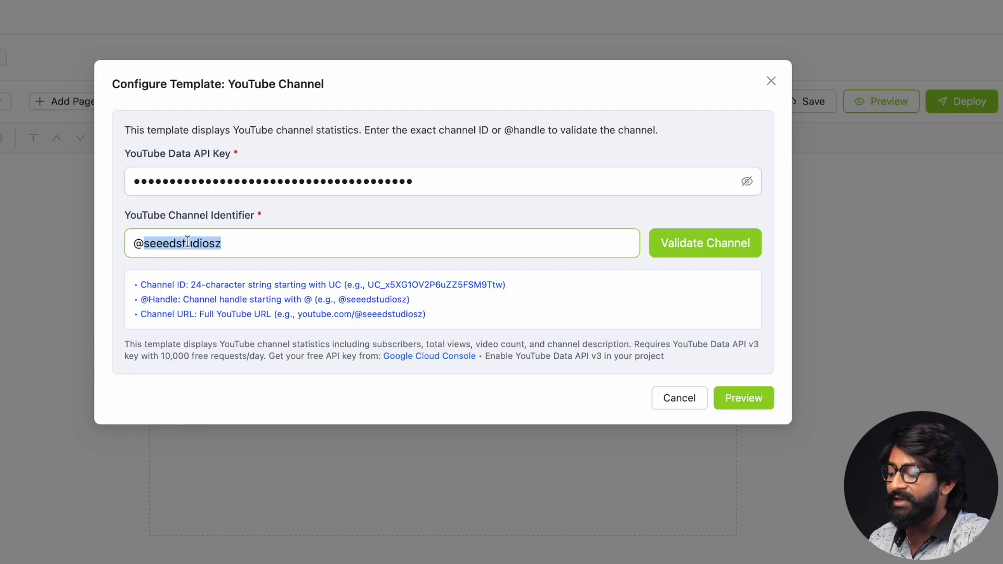
text(techiesms)
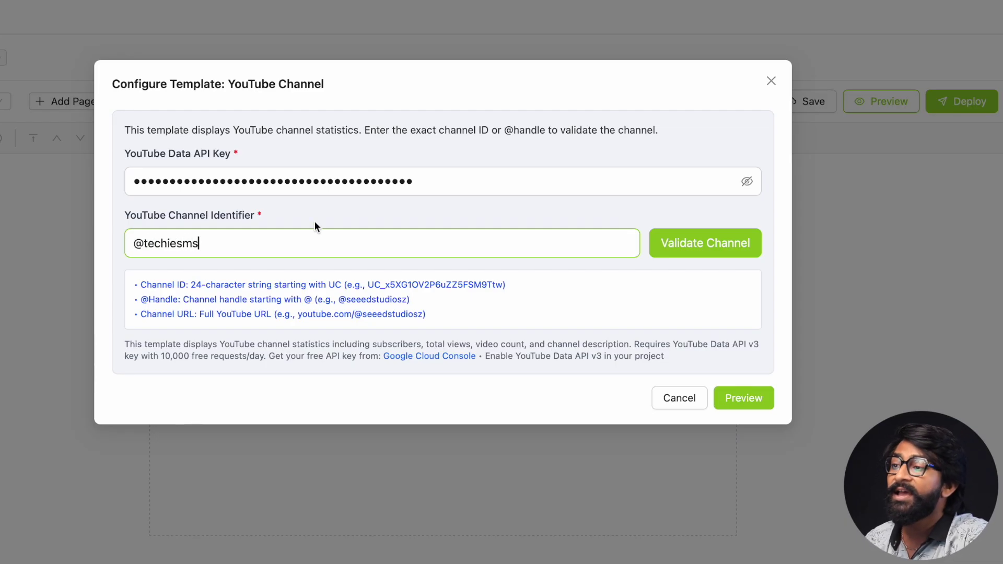
click(717, 249)
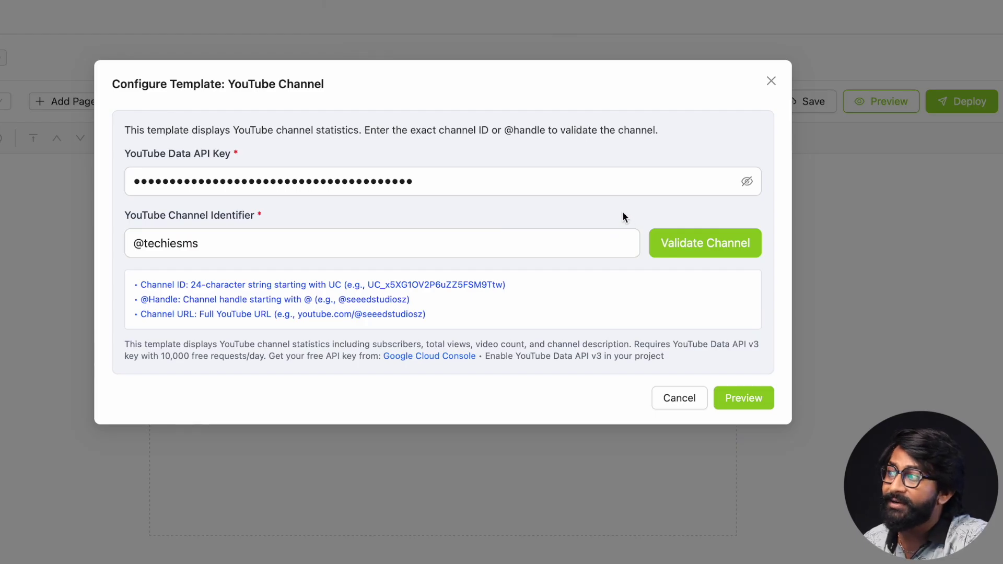
click(744, 400)
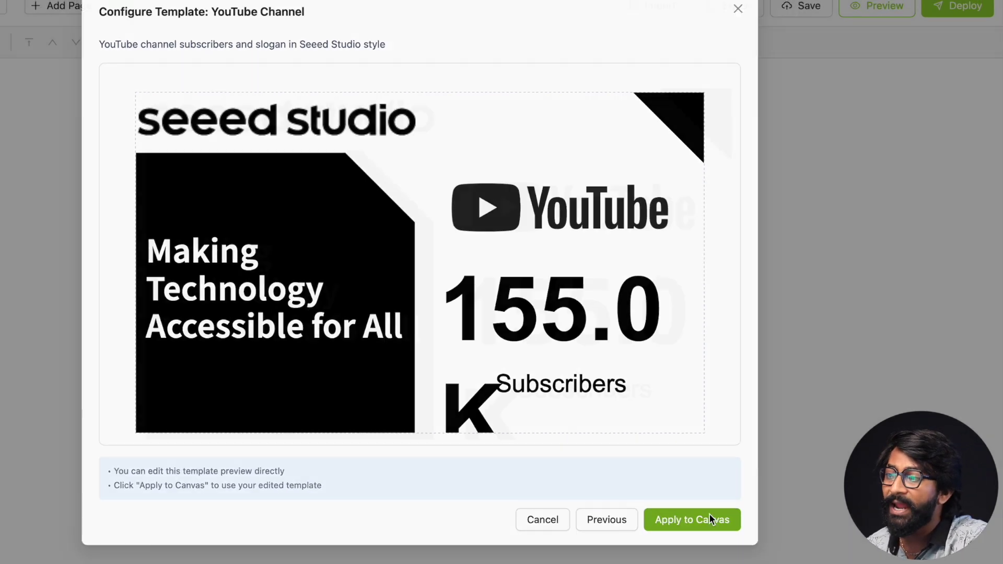
click(709, 512)
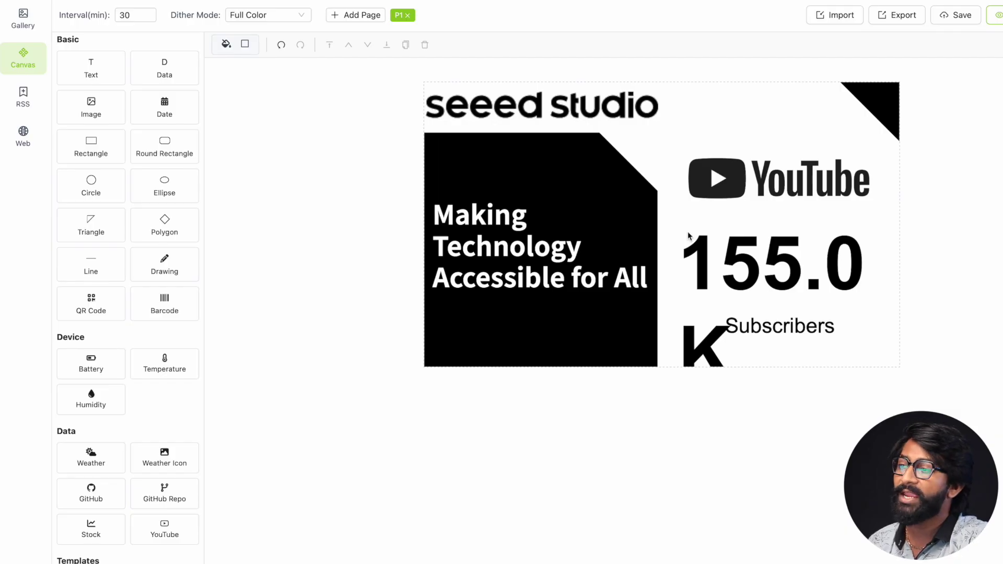
Step: Set the subscriber count's font size to 96 and move the Subscribers label directly beneath it, aligned with its left edge
click(725, 249)
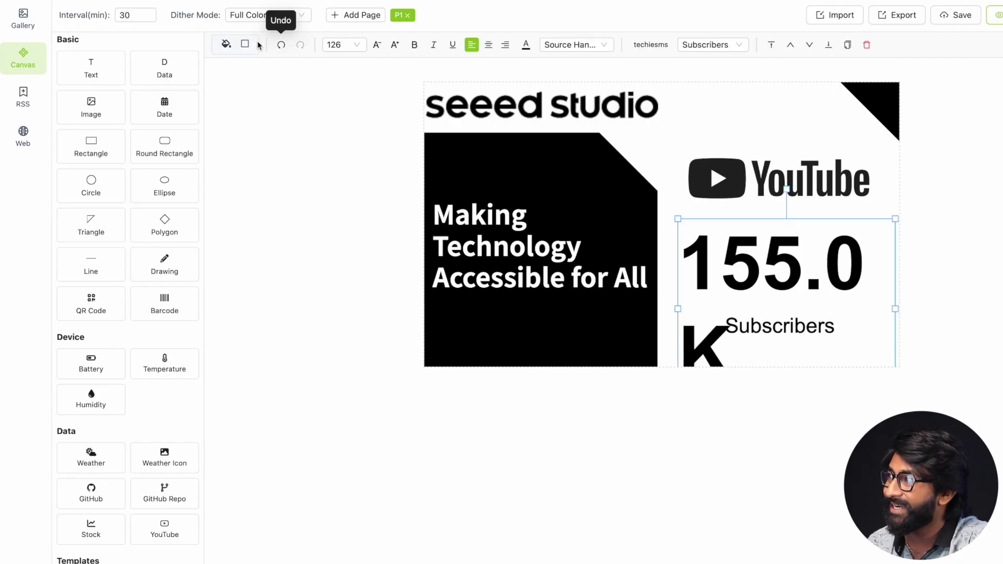
click(353, 46)
scroll(345, 172, down, 4)
click(340, 92)
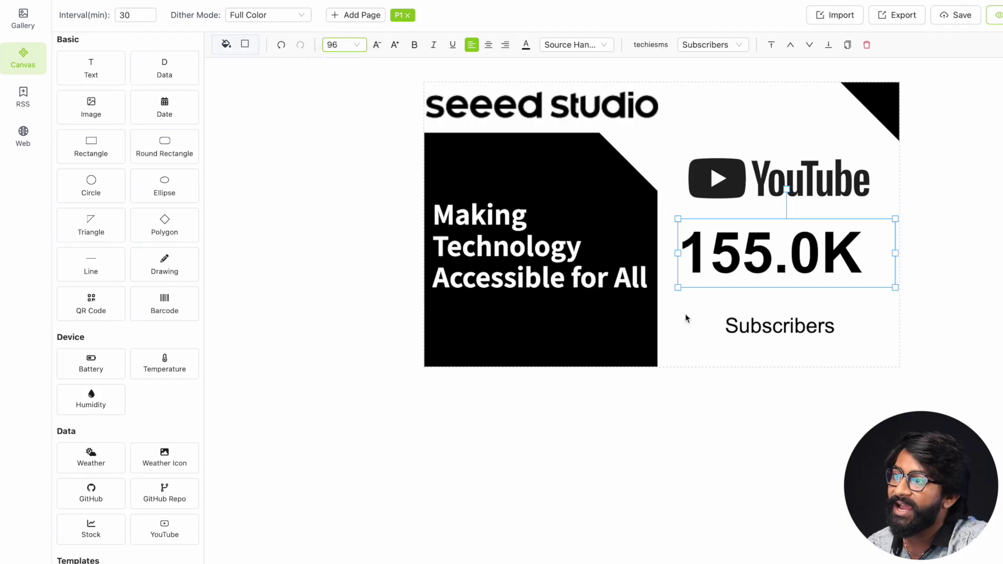
drag(767, 331, 719, 304)
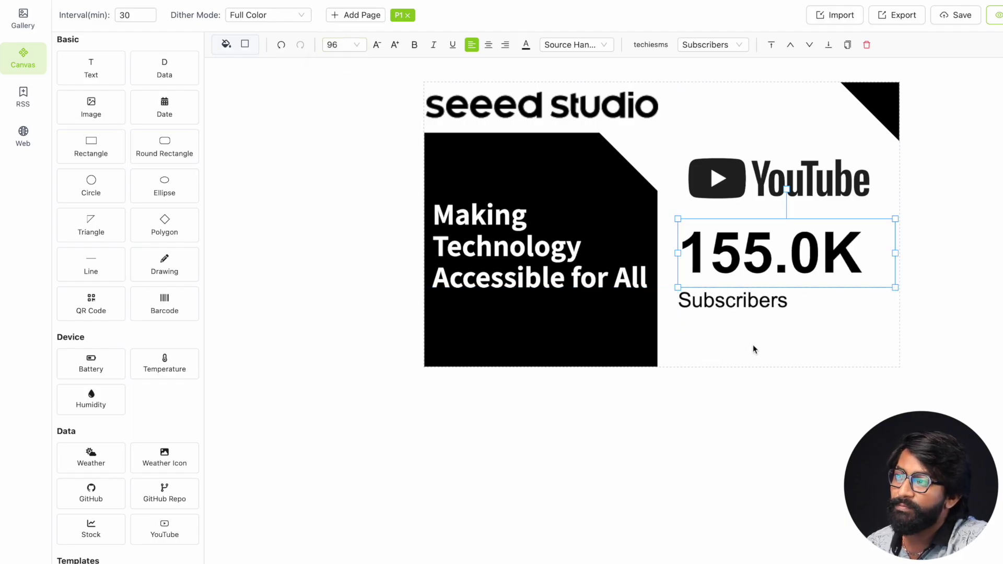
Step: Fill the large shape behind the slogan and the corner triangle with the red theme color, and shift the seeed studio logo slightly right
click(634, 122)
click(588, 106)
click(586, 214)
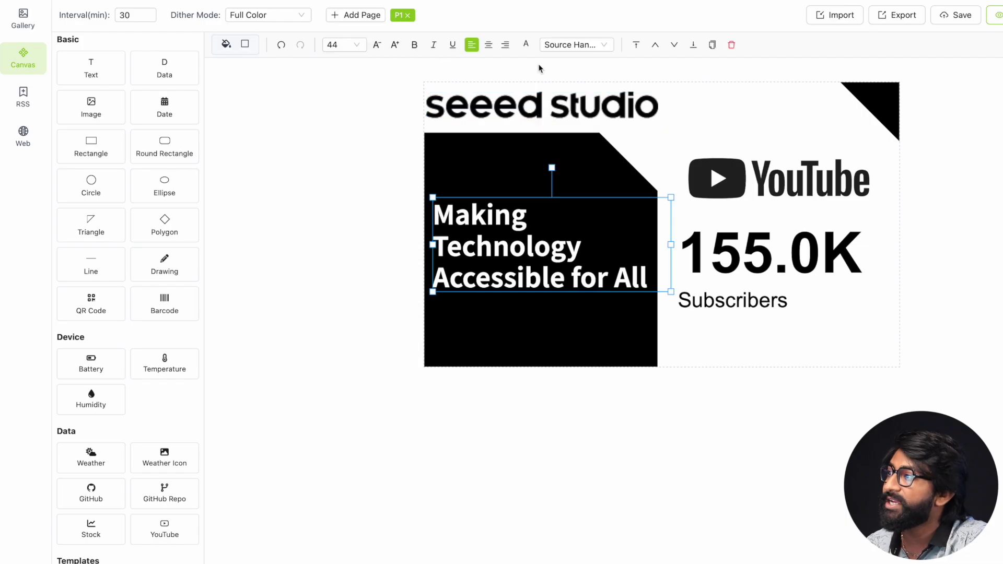
click(562, 333)
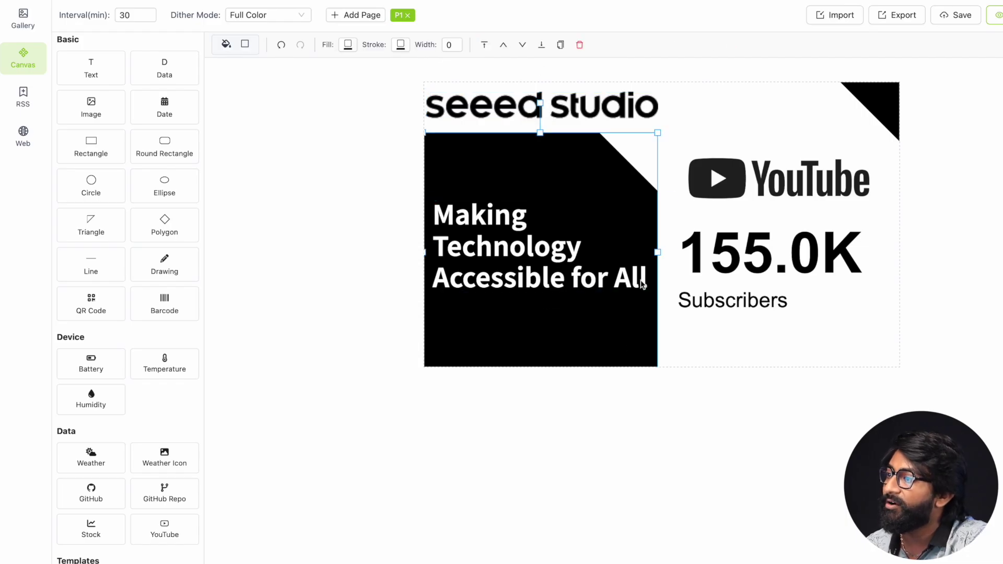
click(348, 44)
click(406, 281)
click(862, 99)
click(348, 45)
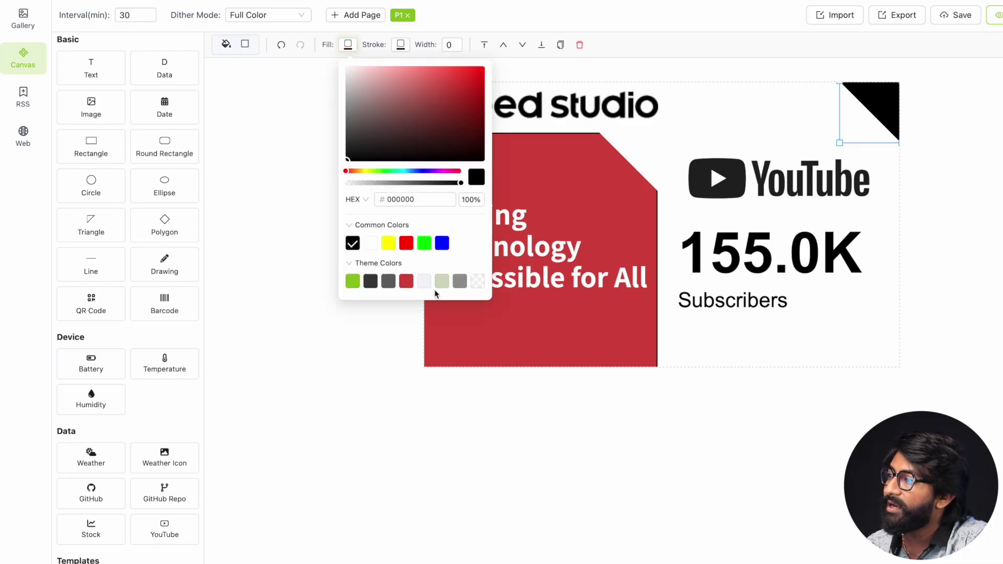
click(406, 281)
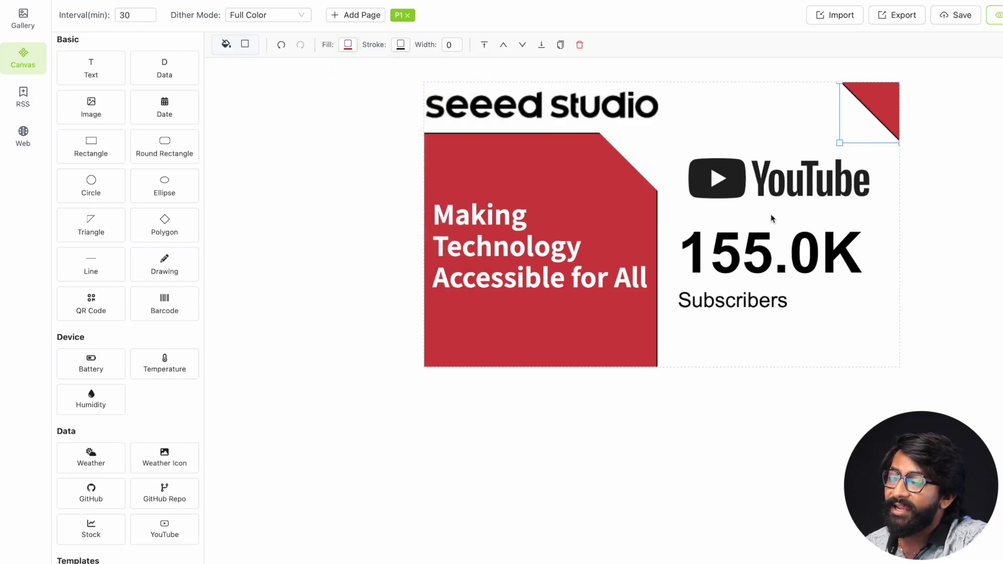
drag(561, 106, 605, 110)
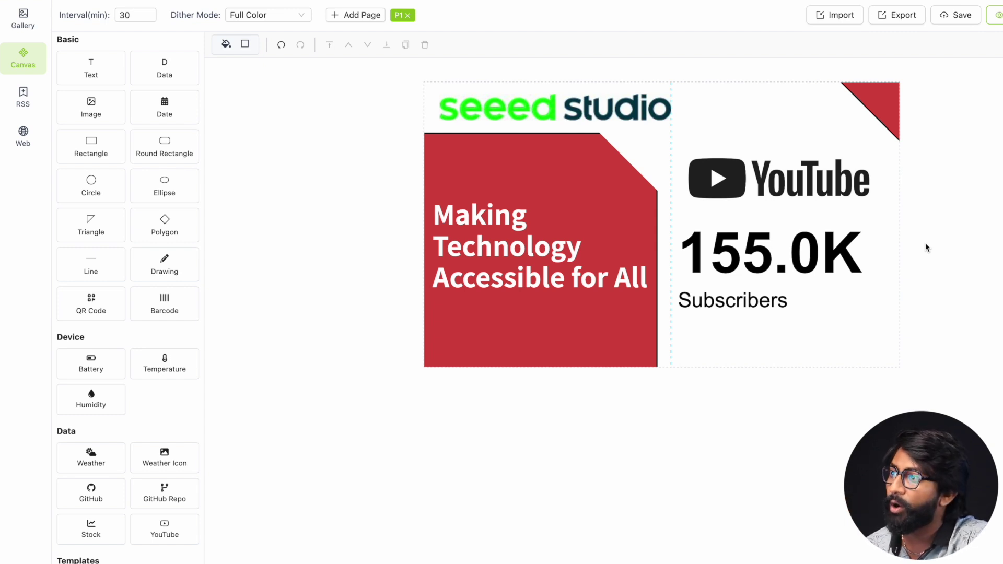
Step: Preview the YouTube channel design as it appears on the device and deploy it to the reTerminal
click(1002, 22)
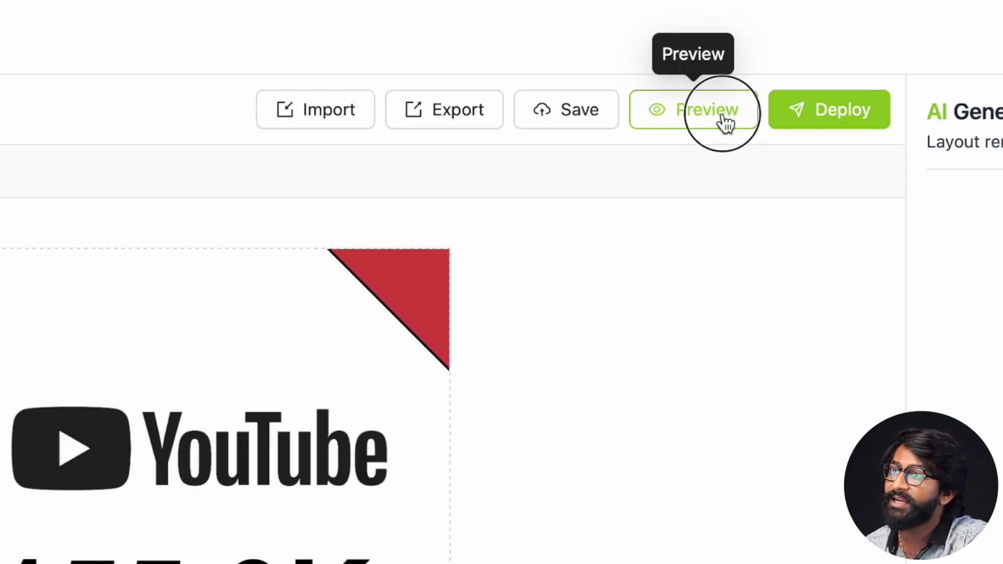
click(724, 117)
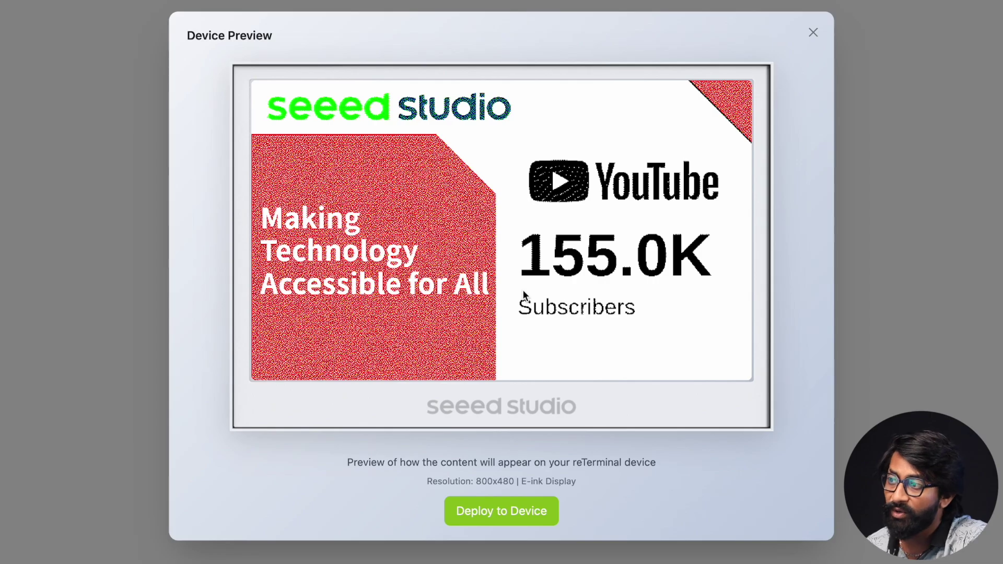
click(504, 512)
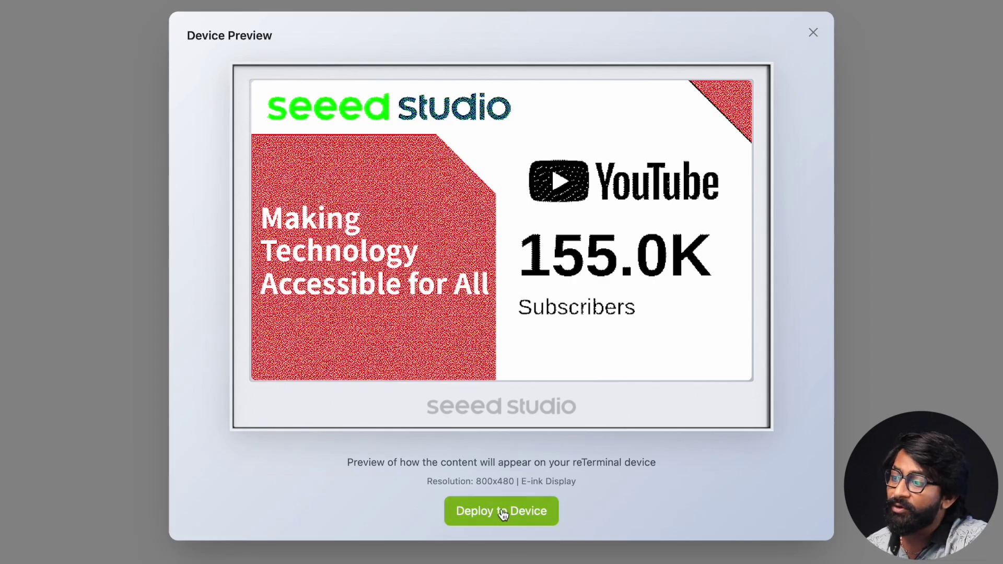